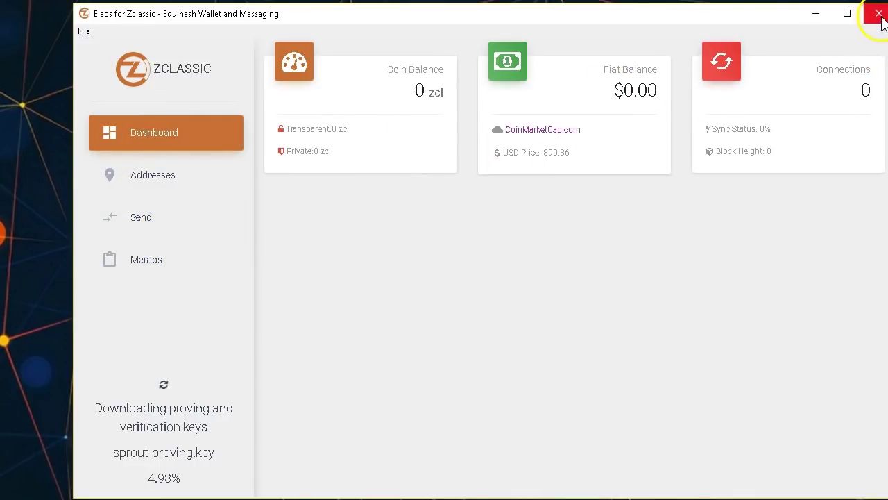
Quit the Eleos wallet and download Electrum-ZCL-Z_1.0.3-win.zip through the Electrum link on zclassic.org
click(84, 31)
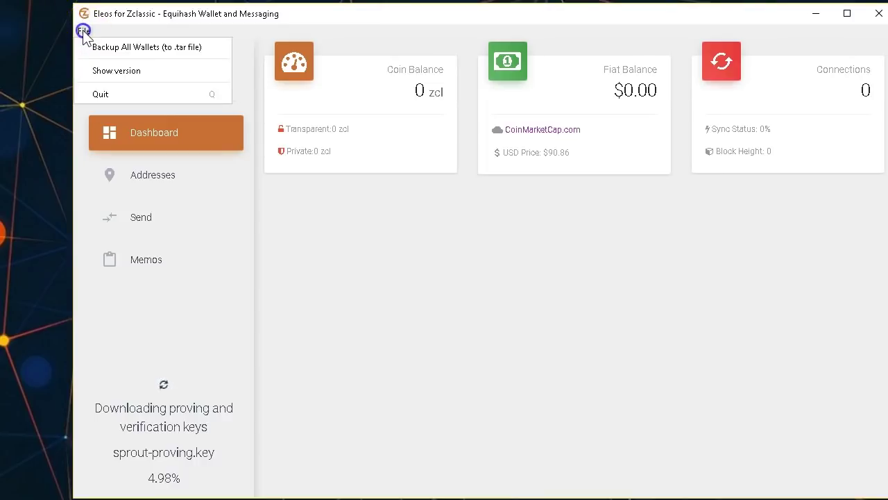
click(97, 94)
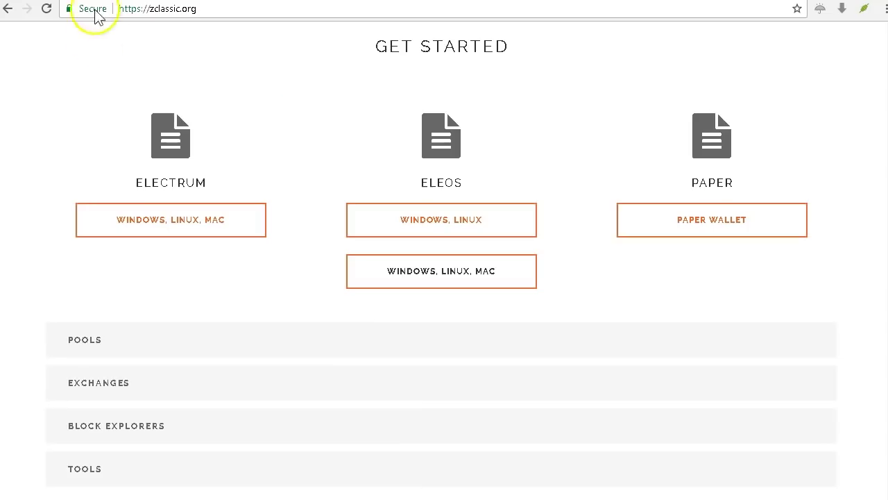
click(163, 226)
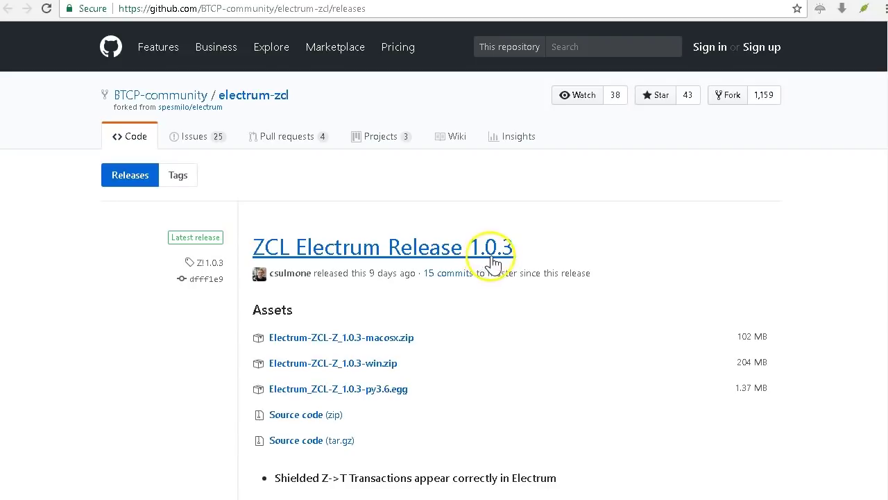
click(332, 363)
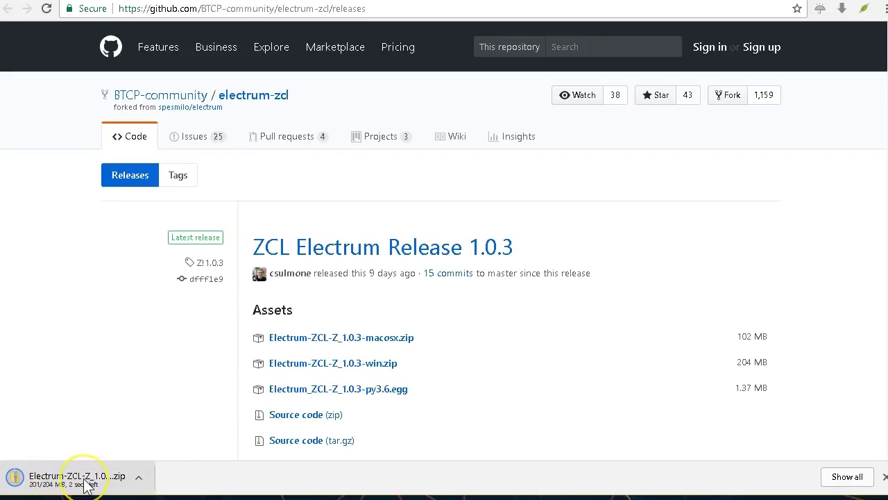
Open the downloaded Electrum-ZCL zip and extract it to the Electrum-ZCL-Z_1.0.3-win folder in Downloads
click(138, 477)
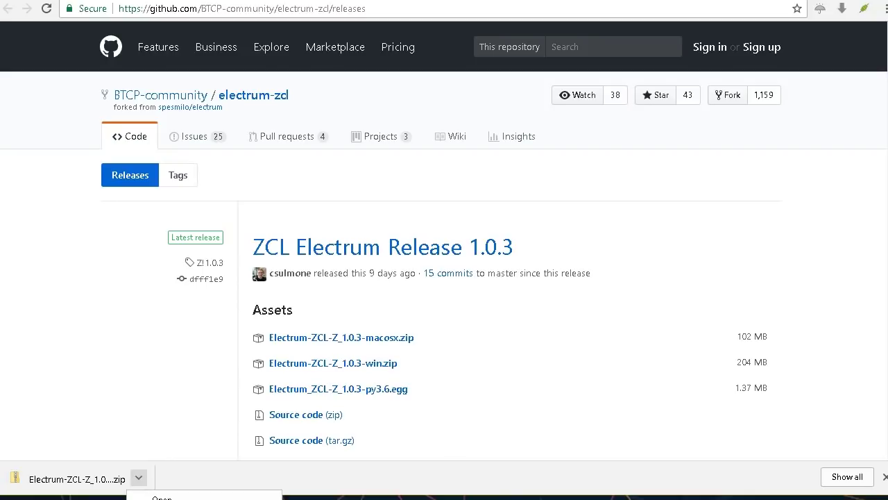
click(161, 497)
click(679, 152)
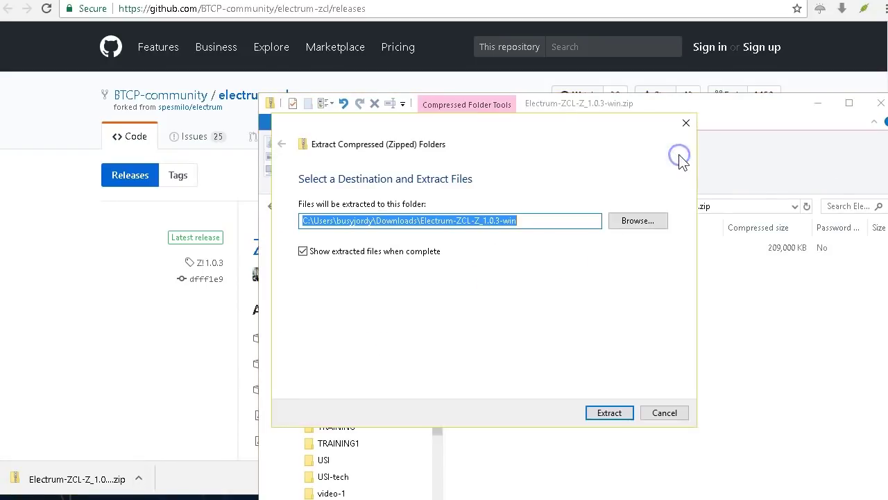
click(603, 412)
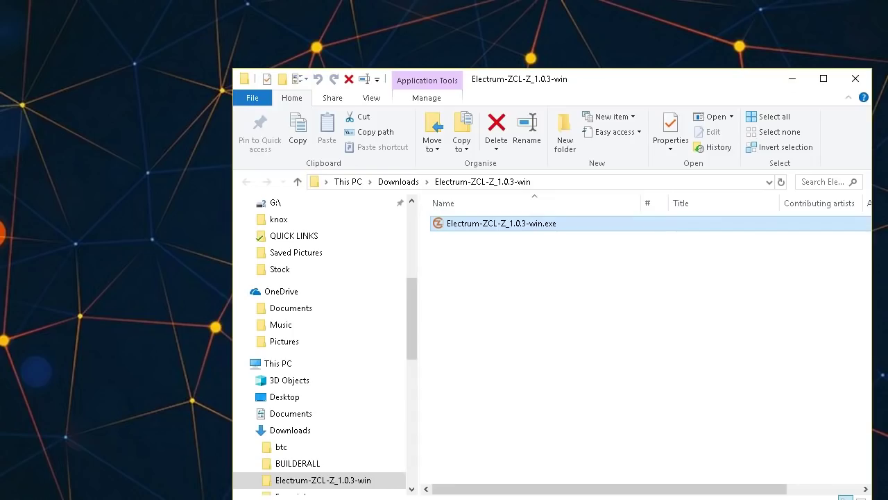
Launch Electrum-ZCL-Z_1.0.3-win.exe, accept Auto connect for the server and keep default_wallet as the wallet name
double_click(511, 226)
click(791, 78)
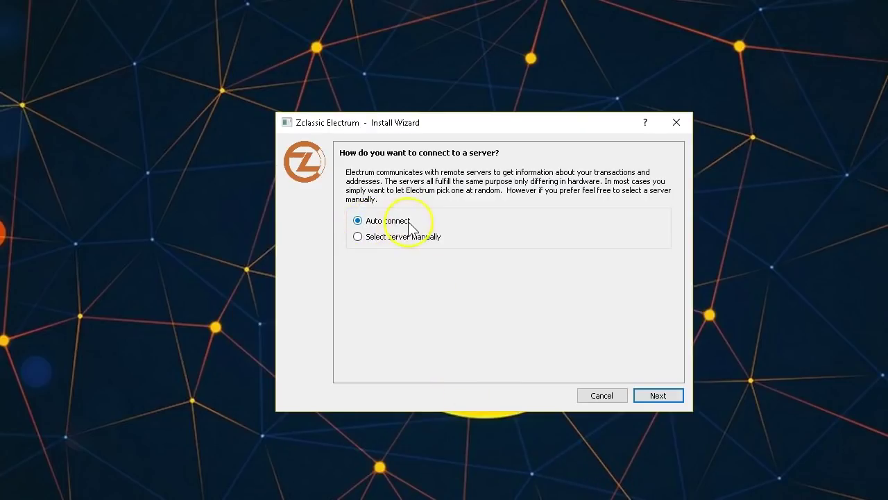
click(673, 396)
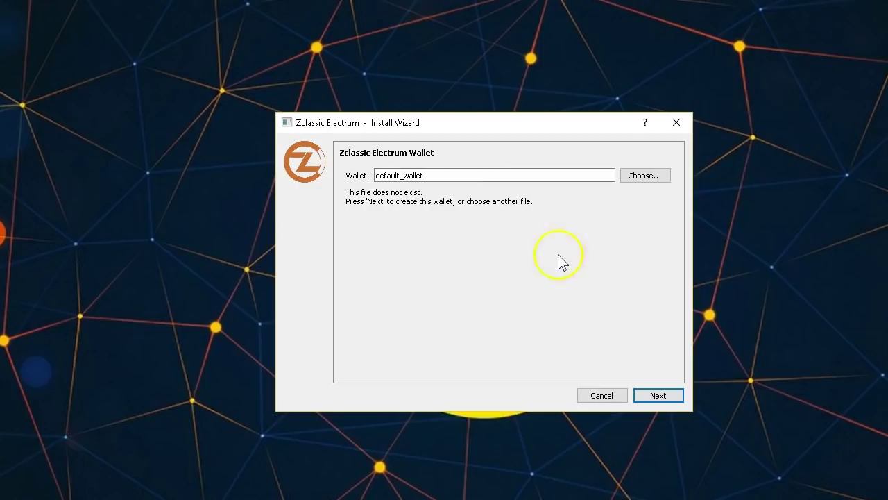
click(657, 394)
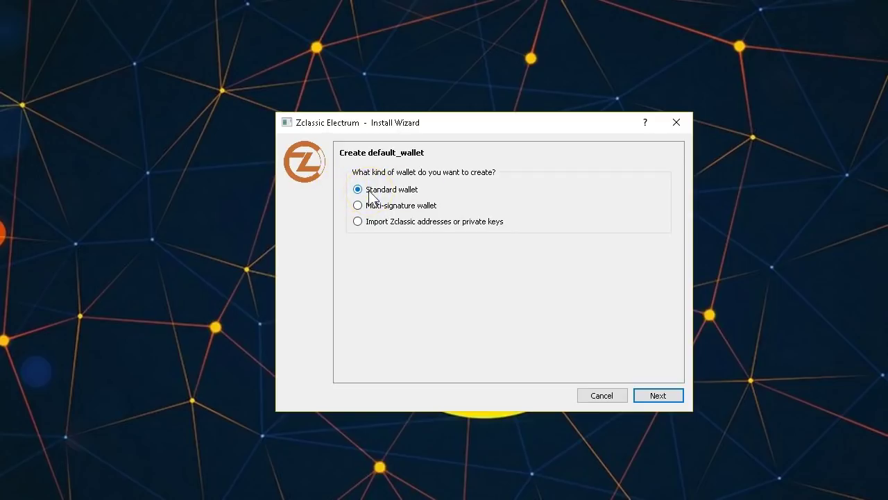
Choose a Standard wallet for default_wallet with a newly created seed of the Standard type
click(357, 220)
click(358, 190)
click(658, 395)
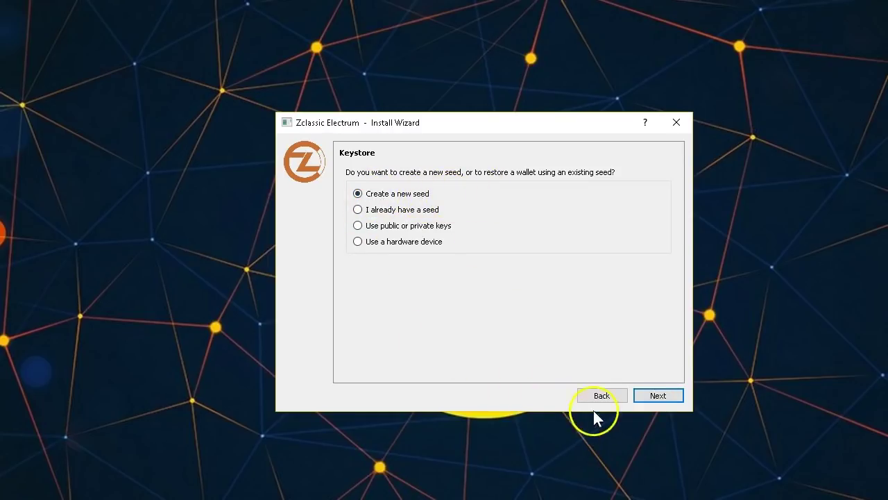
click(654, 398)
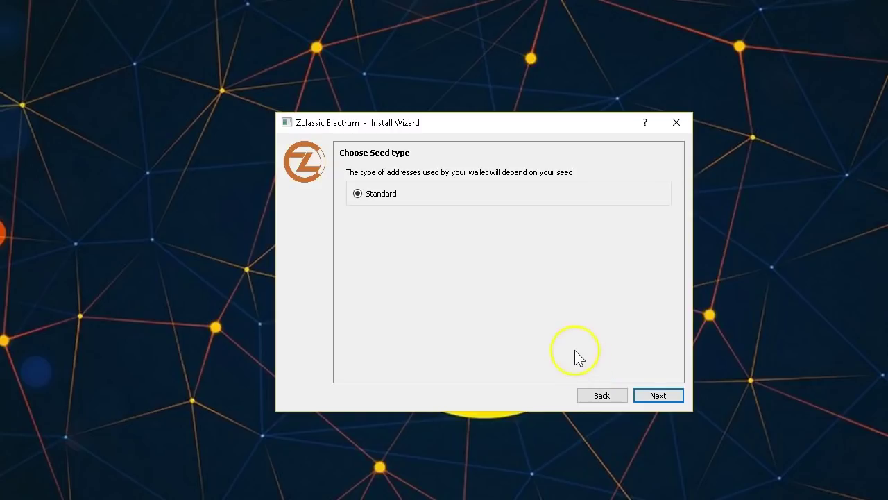
click(655, 398)
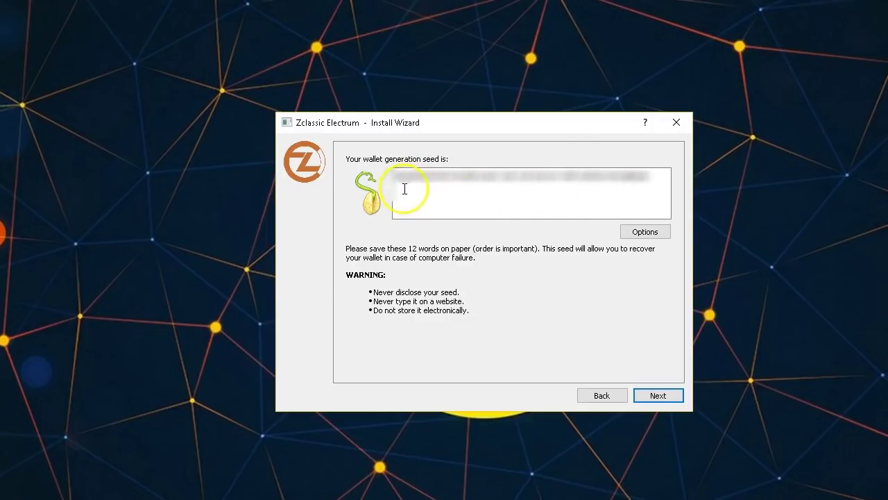
Copy the entire generated wallet seed and proceed to the seed confirmation
drag(651, 176, 416, 179)
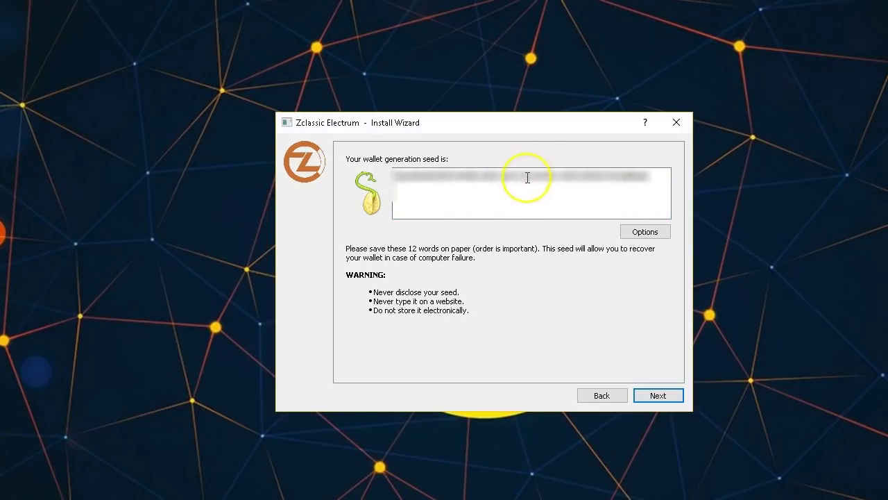
drag(652, 176, 427, 175)
right_click(427, 175)
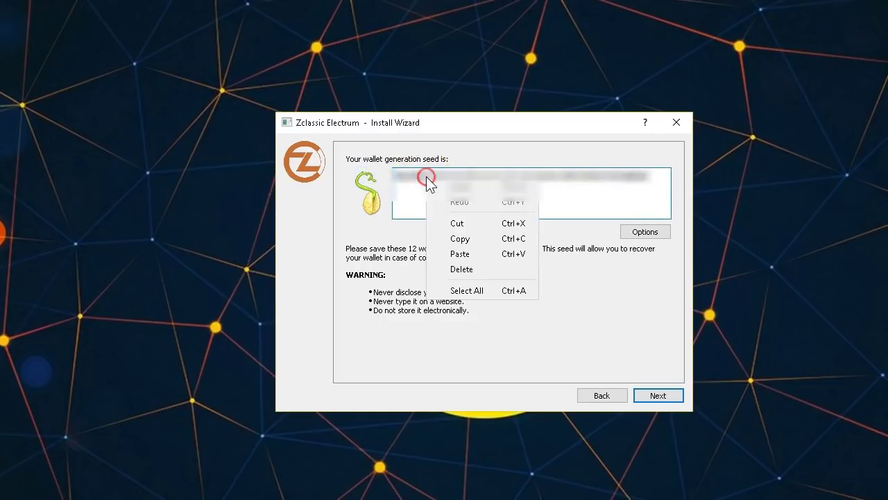
click(460, 239)
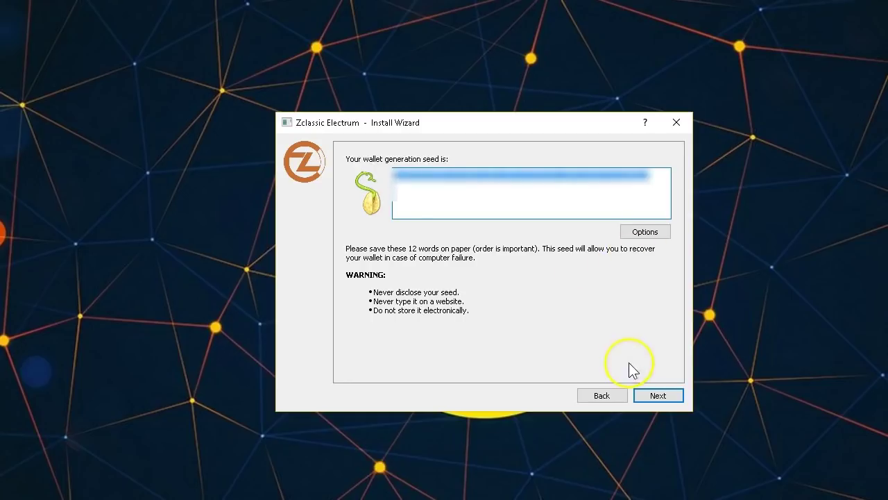
click(521, 281)
click(657, 394)
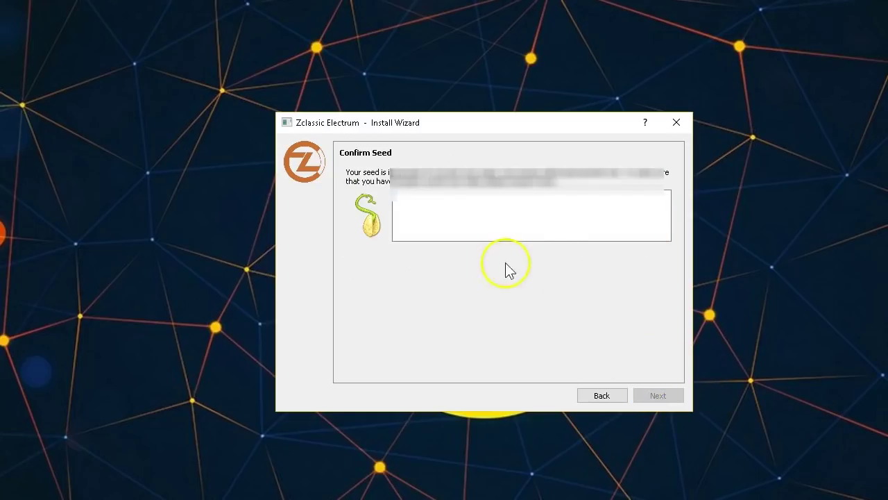
Paste the wallet seed into the Confirm Seed field and continue
right_click(432, 201)
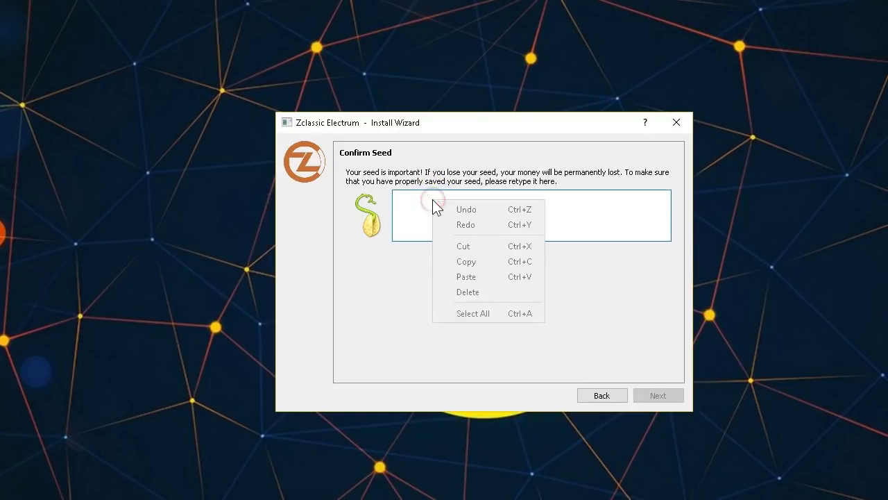
click(485, 275)
click(658, 395)
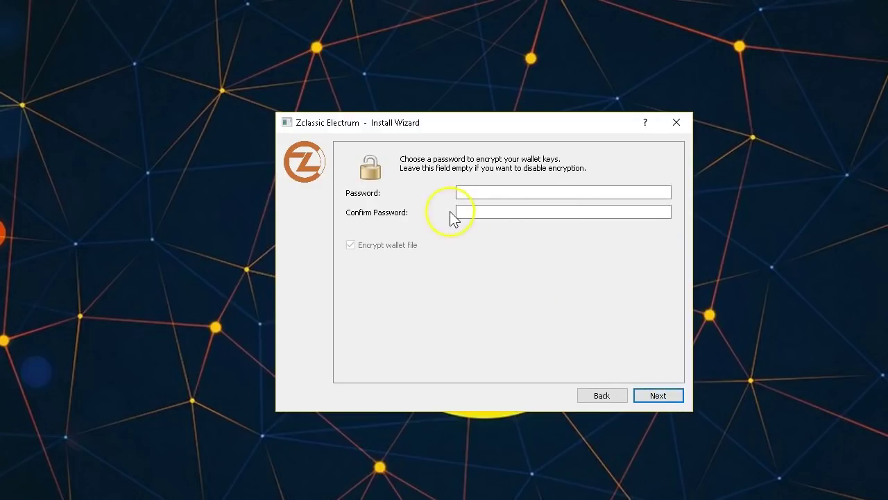
Enter and confirm the wallet encryption password, keeping wallet file encryption enabled, and finish creating the wallet
click(496, 191)
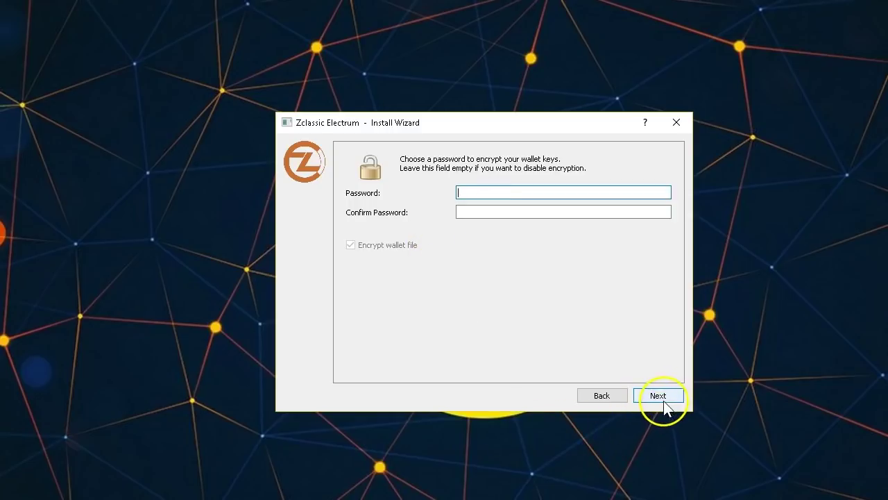
key(ctrl+v)
click(485, 212)
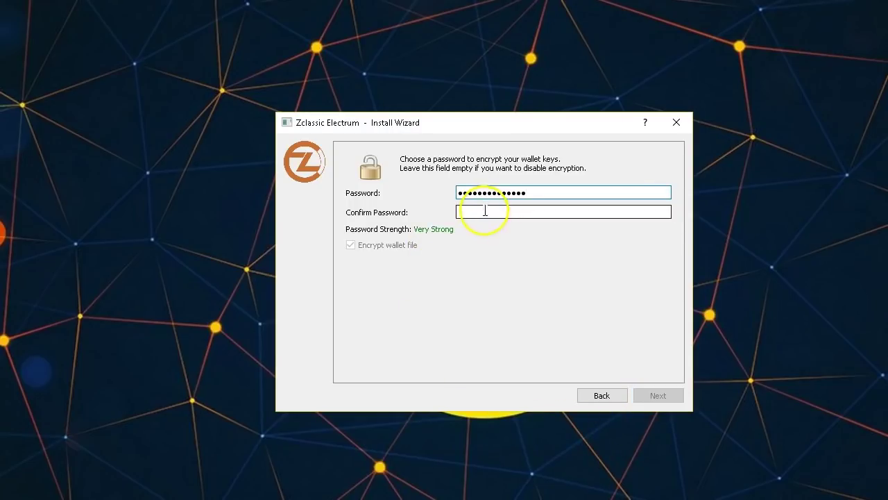
key(ctrl+v)
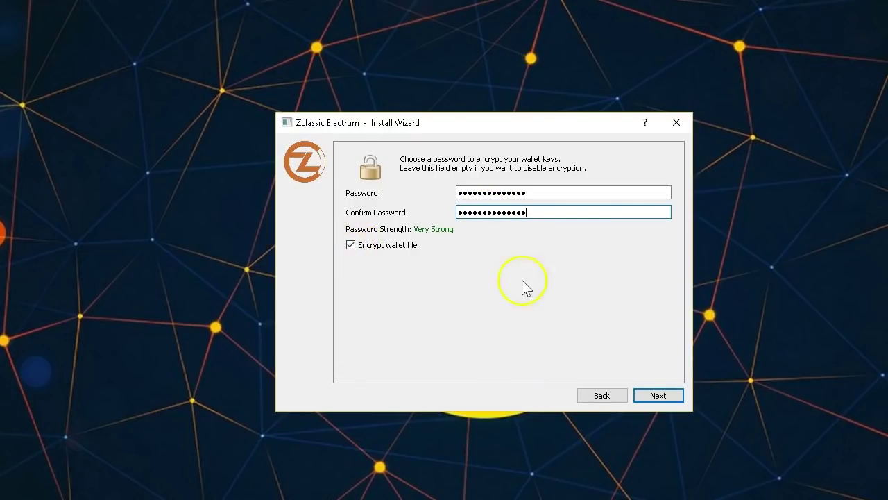
click(670, 396)
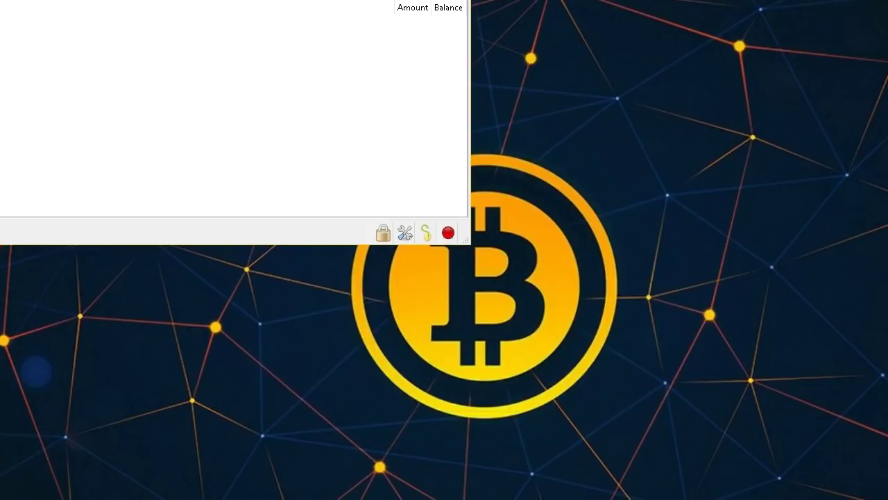
Move the wallet window fully onto the desktop and view its receiving address and send form
key(alt+space)
key(m)
click(680, 153)
click(427, 262)
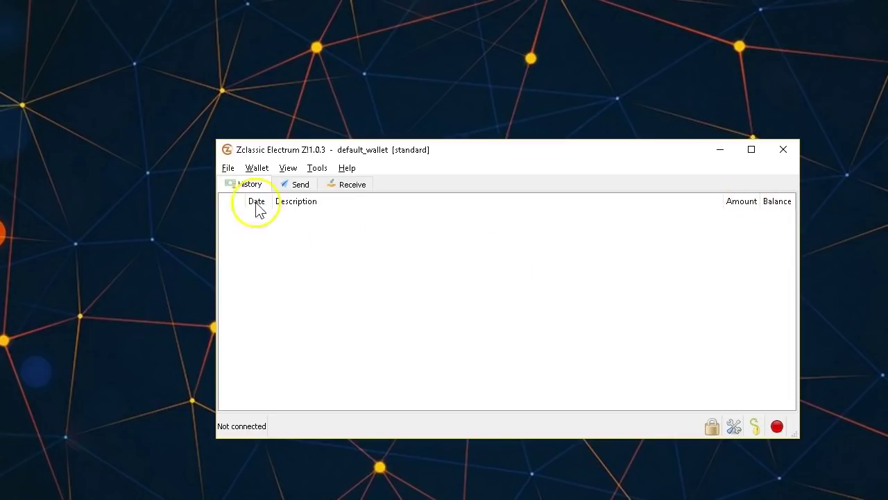
click(352, 186)
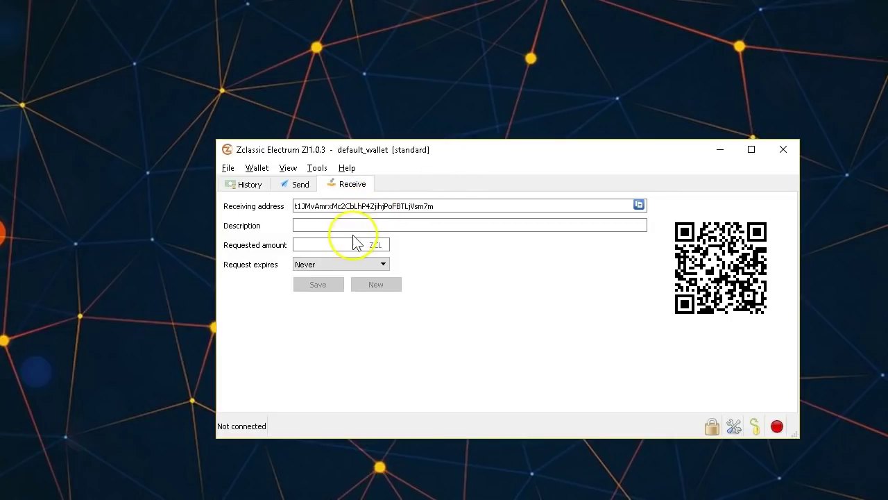
click(296, 186)
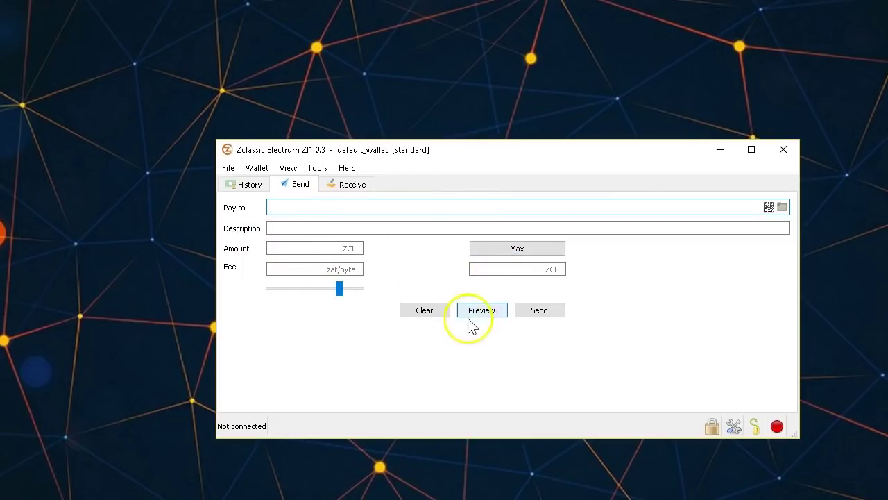
Start a new wallet named wallet_1 using the option to import Zclassic addresses or private keys
click(227, 169)
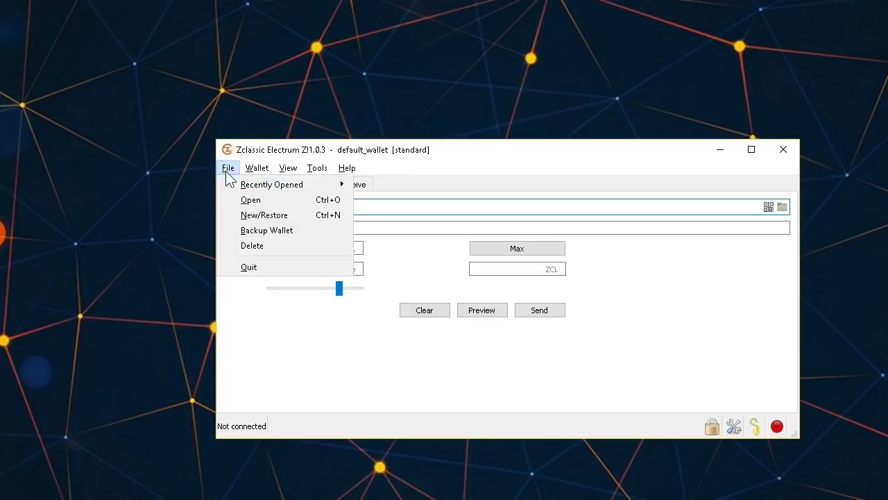
click(253, 214)
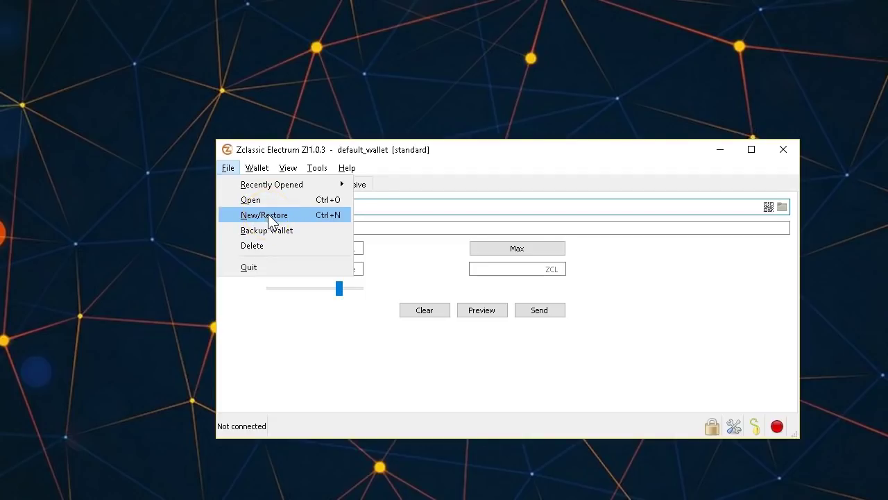
click(268, 216)
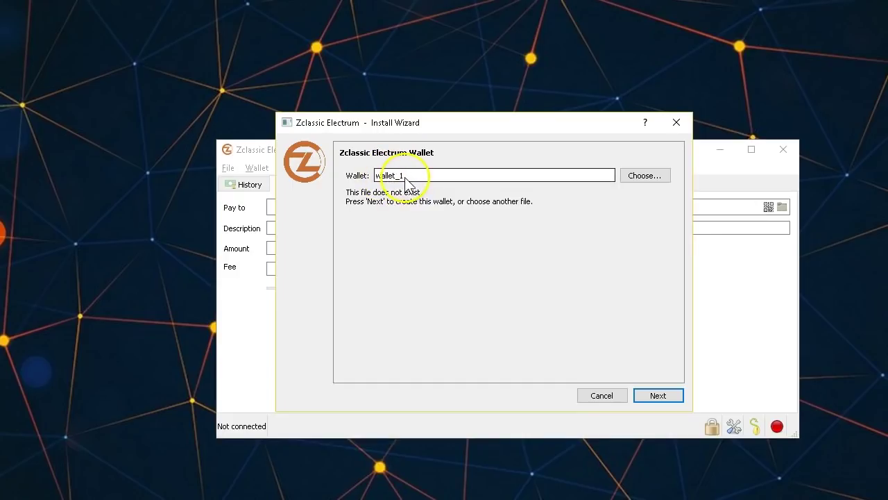
click(658, 396)
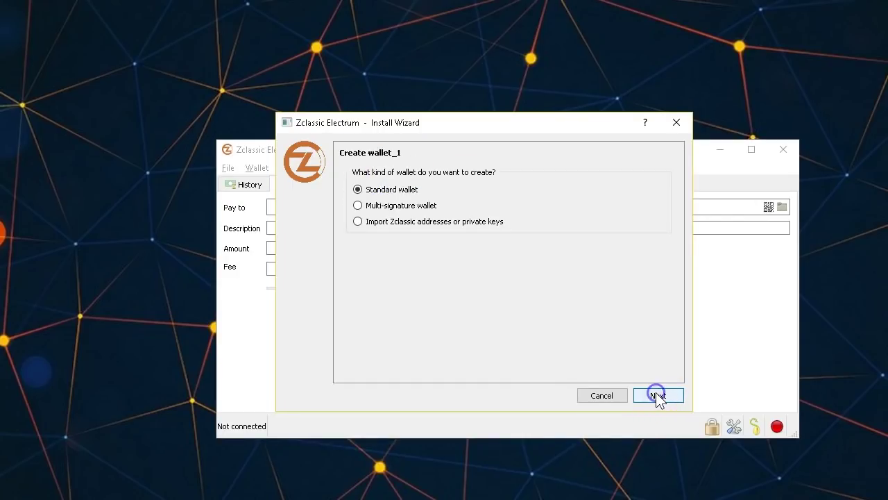
click(361, 223)
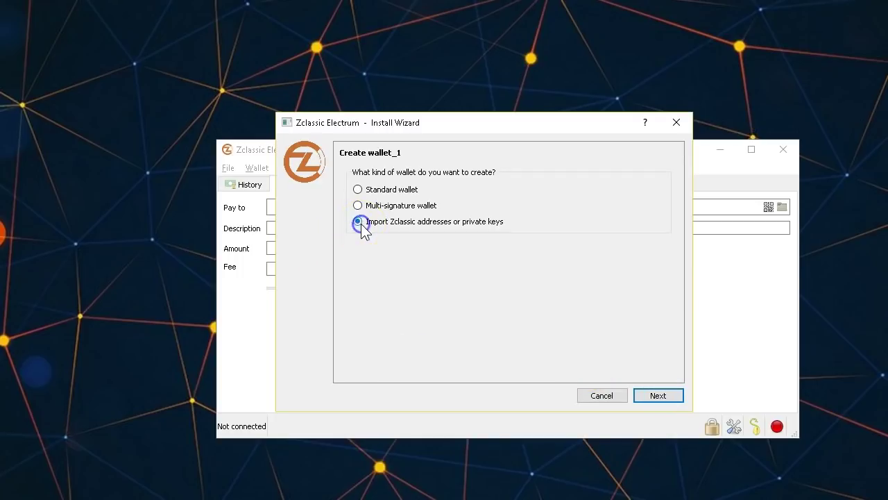
click(655, 397)
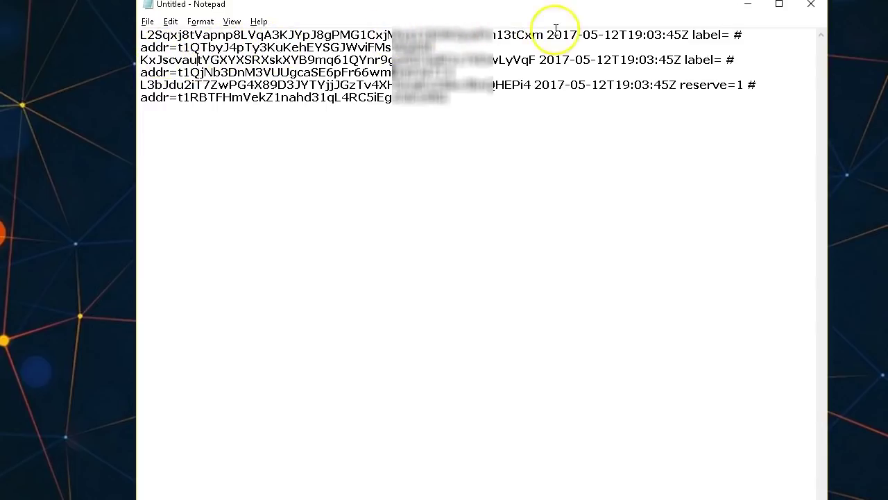
Copy the first private key from the Notepad key list, paste it into the Import Zclassic Addresses field, and finish creating the wallet
drag(543, 34, 201, 36)
right_click(143, 34)
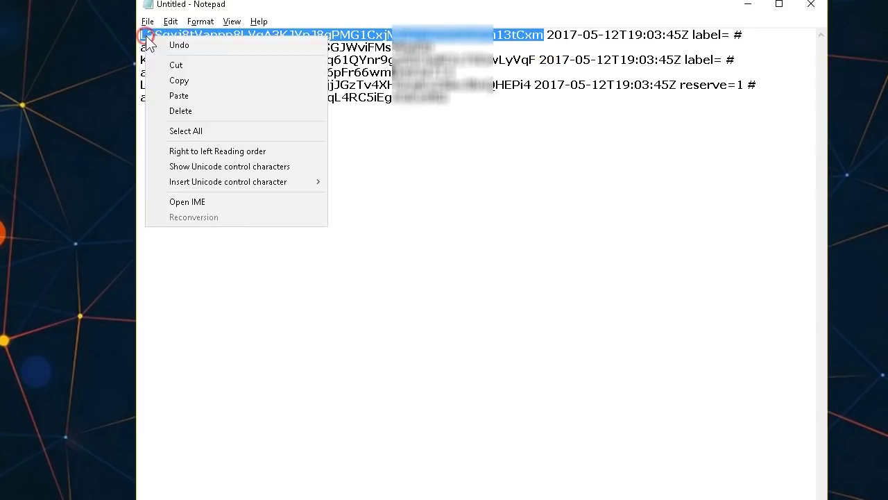
click(177, 79)
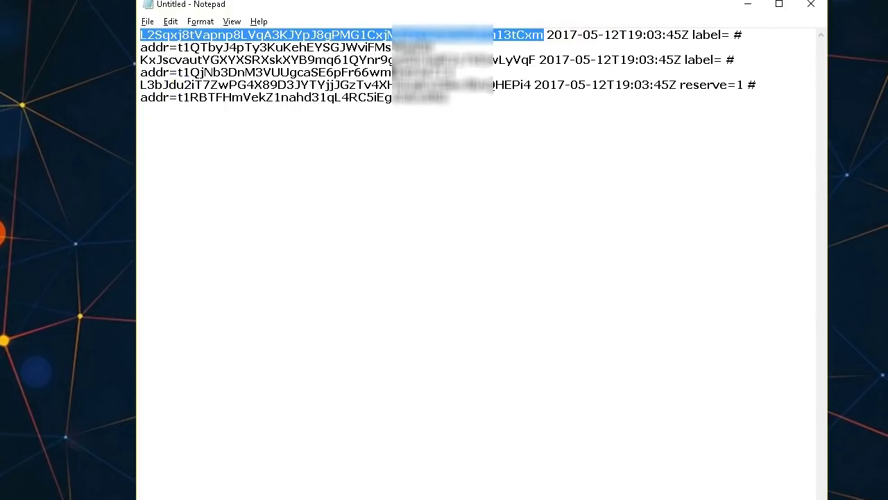
click(746, 7)
click(460, 200)
right_click(461, 199)
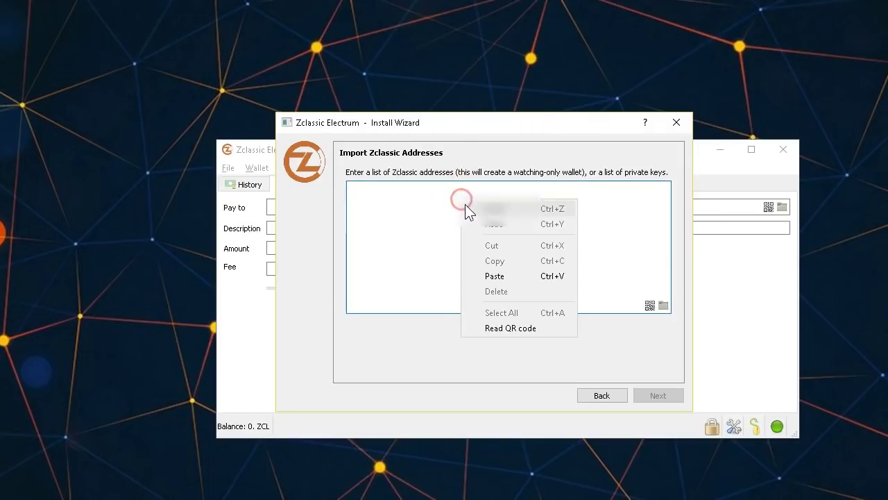
click(496, 275)
click(658, 403)
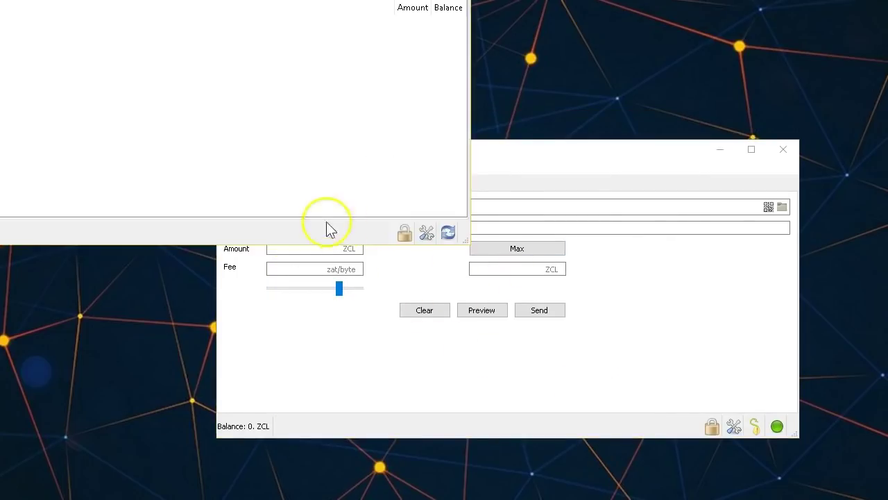
Move the wallet_1 window fully onto the desktop and show its receiving address
key(alt+space)
key(m)
drag(390, 83, 410, 38)
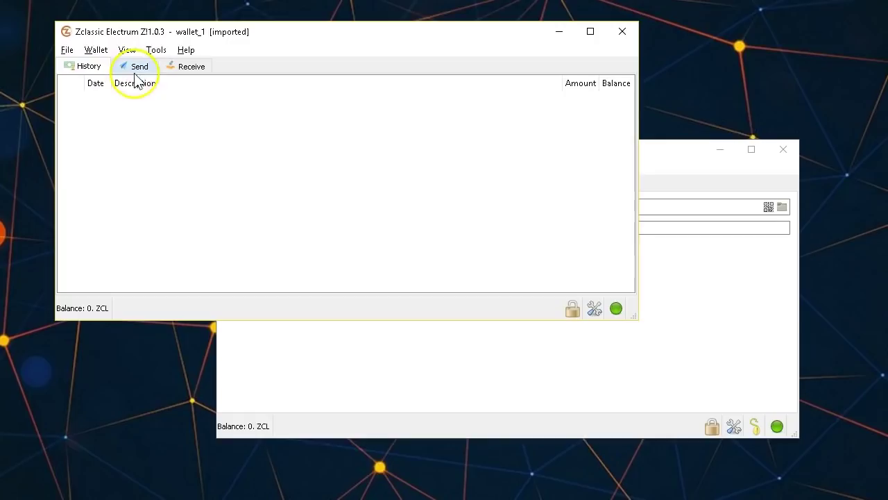
click(184, 69)
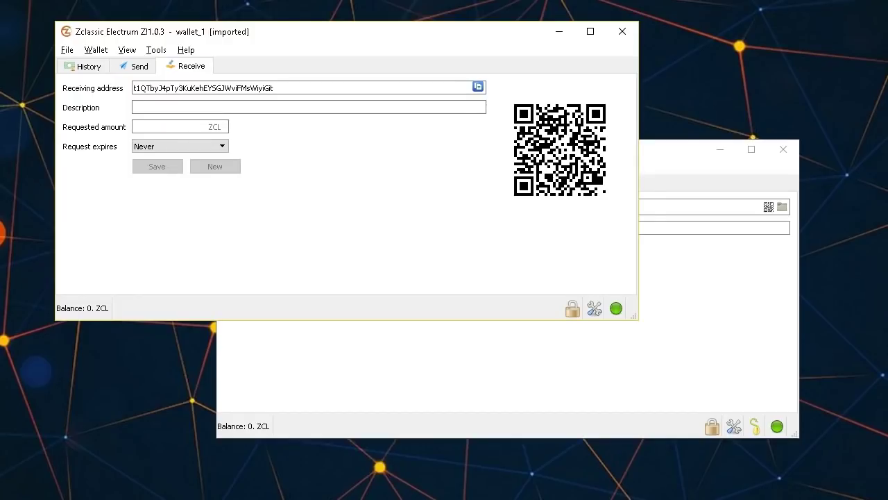
Compare wallet_1's receiving address with the address listed under the first private key in Notepad
key(alt+Tab)
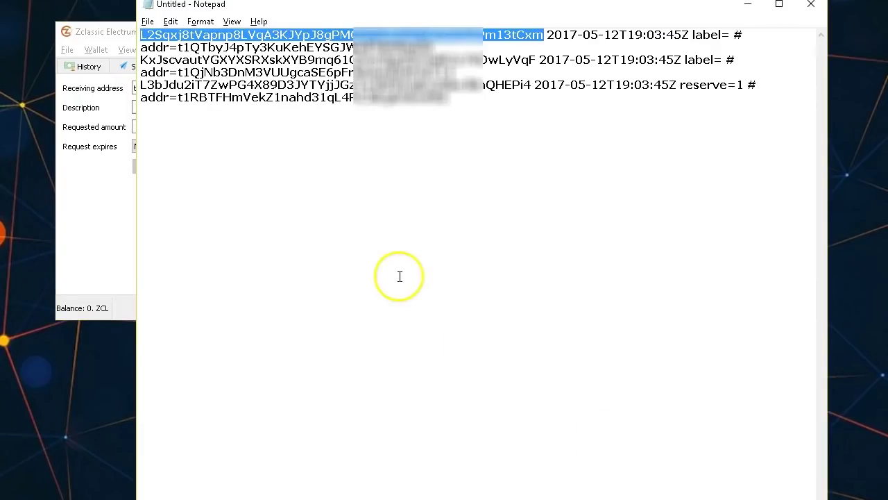
click(106, 98)
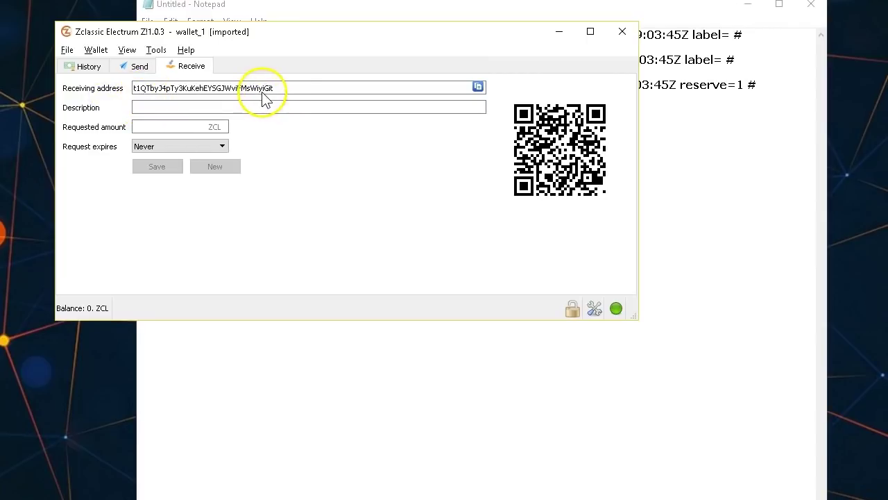
click(685, 145)
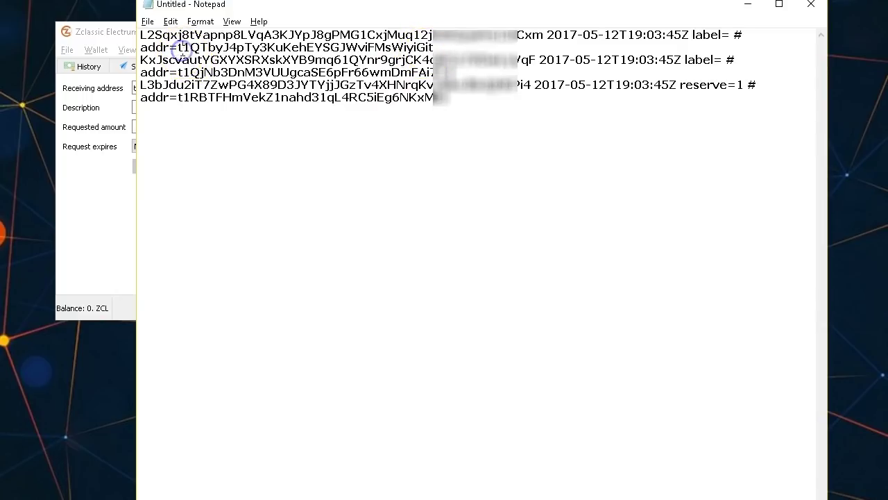
click(93, 195)
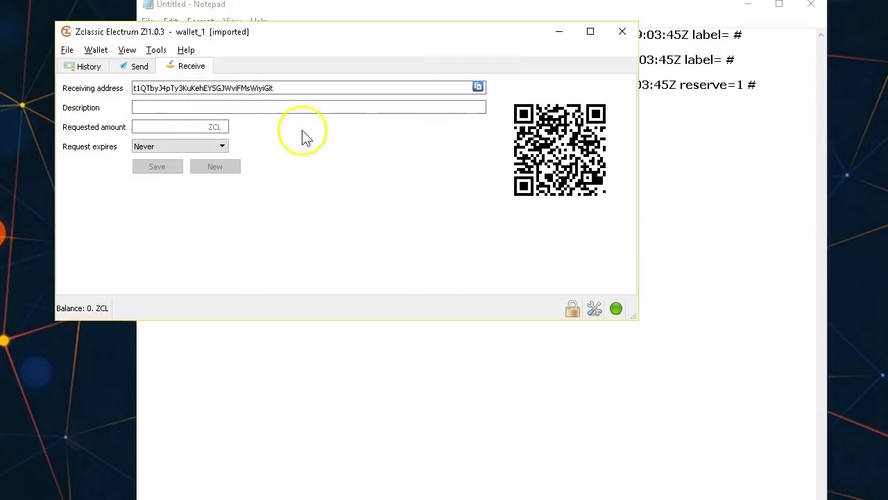
click(89, 66)
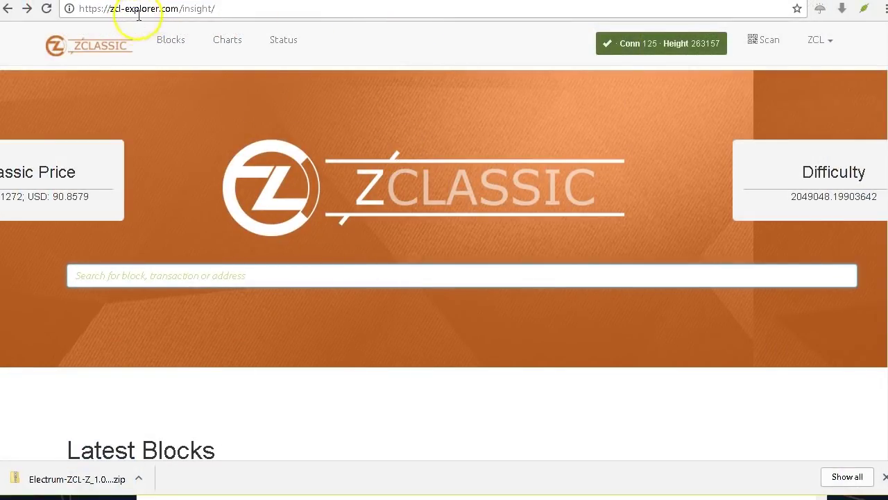
Copy wallet_1's receiving address and look it up in the zcl-explorer.com block explorer in the browser
click(238, 276)
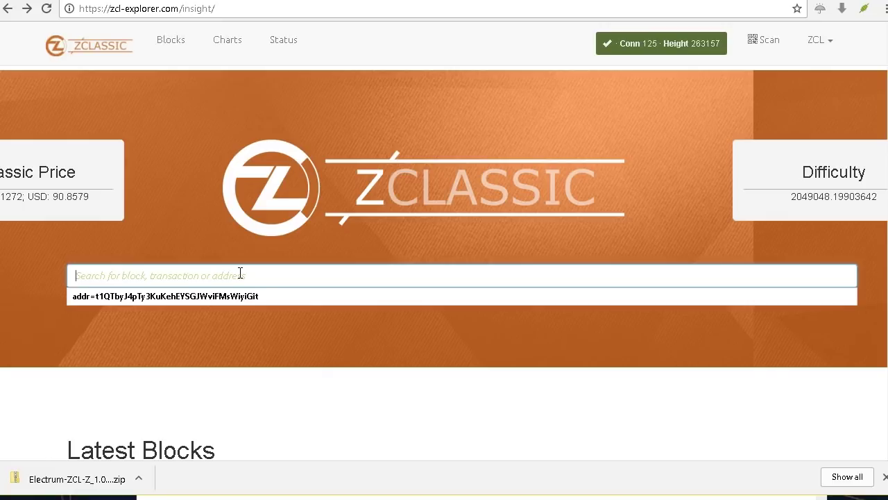
click(289, 274)
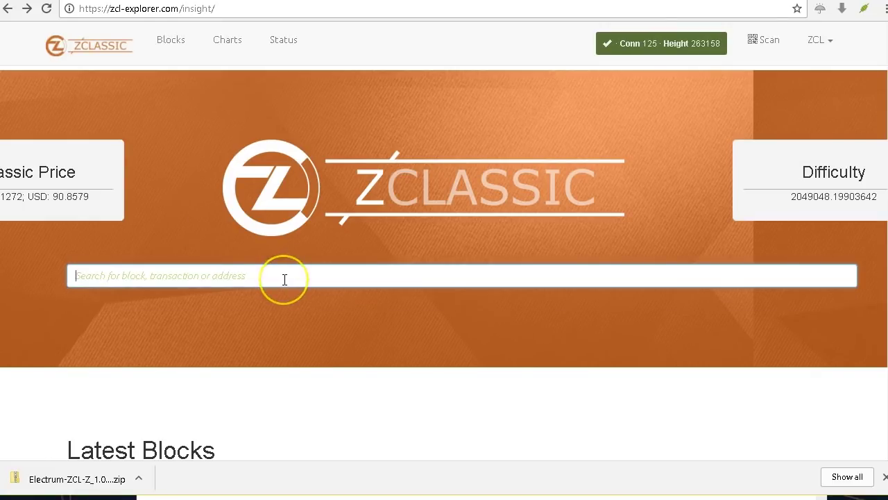
key(alt+Tab)
double_click(252, 88)
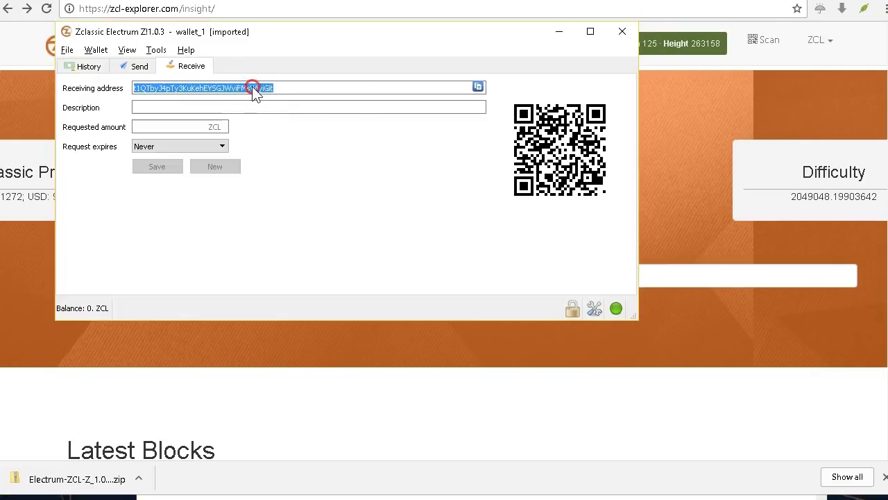
right_click(253, 88)
click(288, 95)
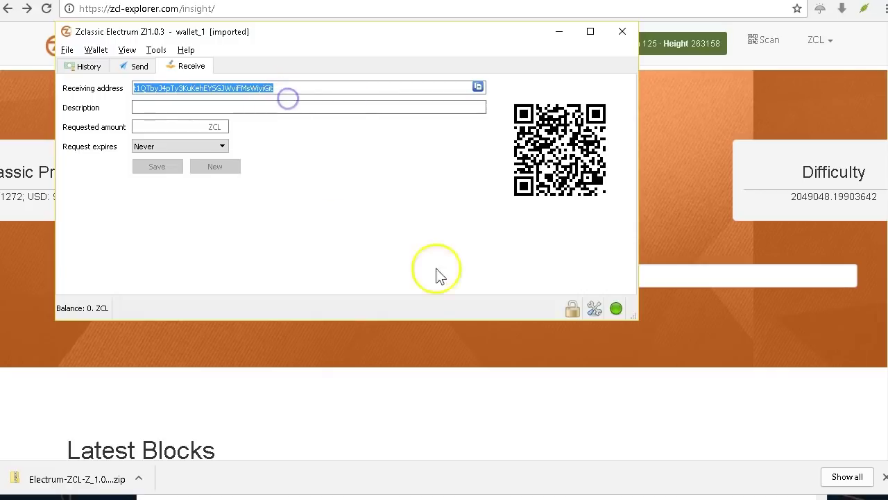
click(666, 267)
click(300, 275)
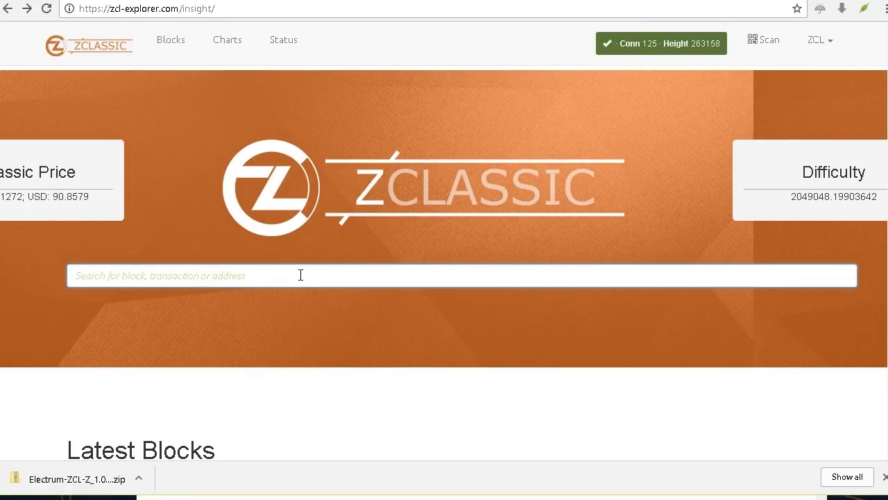
key(ctrl+v)
key(Return)
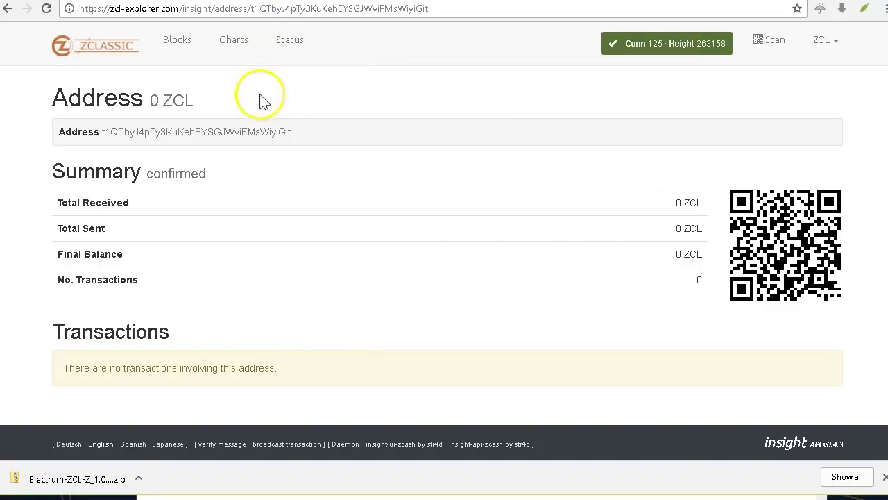
Switch to the default_wallet window, enable Show Addresses, and review the receiving addresses with their balances
key(alt+Tab)
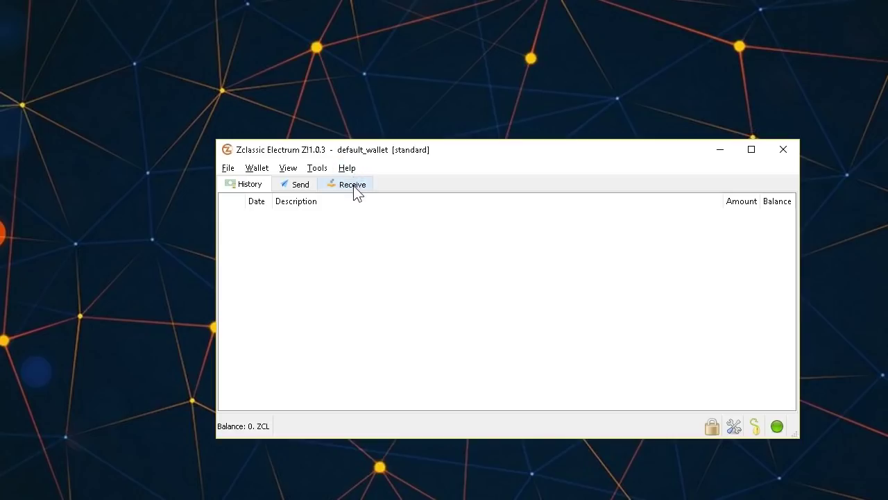
click(367, 244)
click(295, 169)
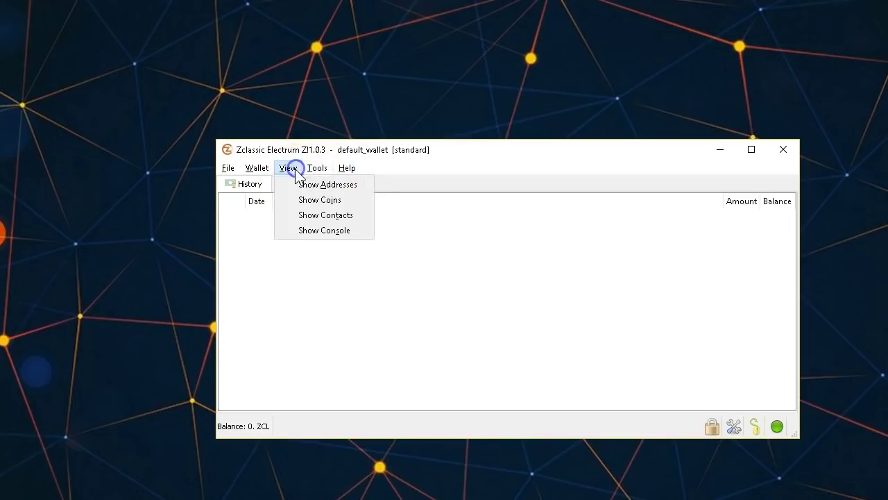
click(330, 186)
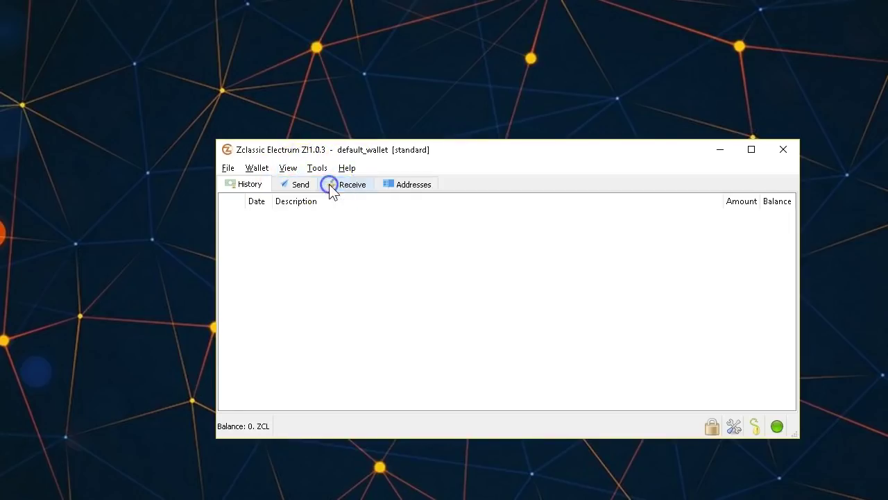
click(414, 186)
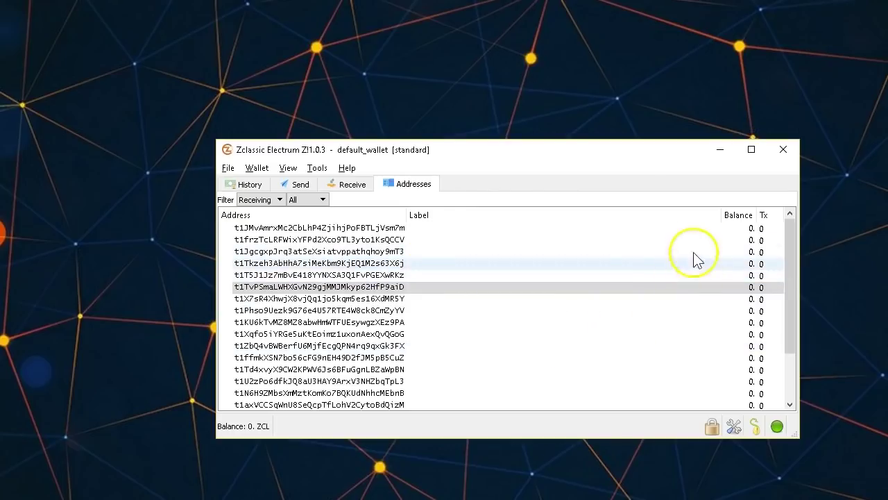
scroll(740, 252, down, 2)
scroll(739, 294, up, 1)
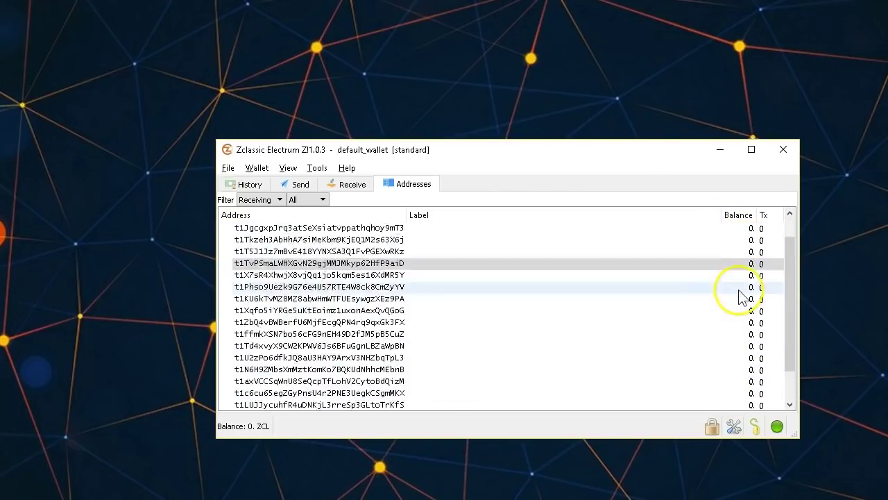
scroll(740, 294, up, 1)
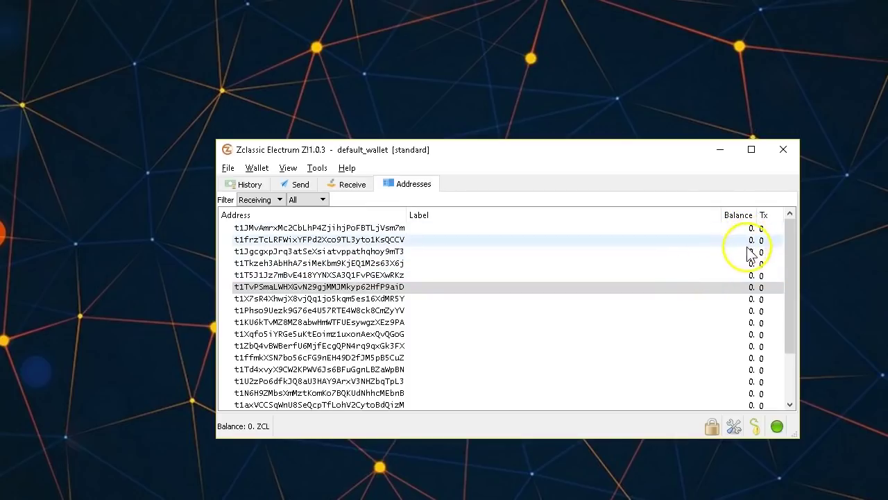
Display the private key of the first receiving address in default_wallet, entering the wallet password to unlock it
right_click(370, 232)
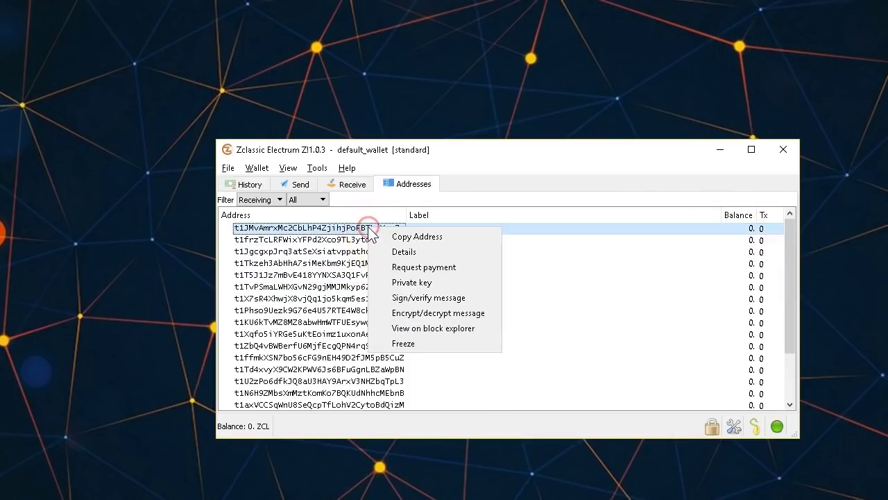
click(418, 283)
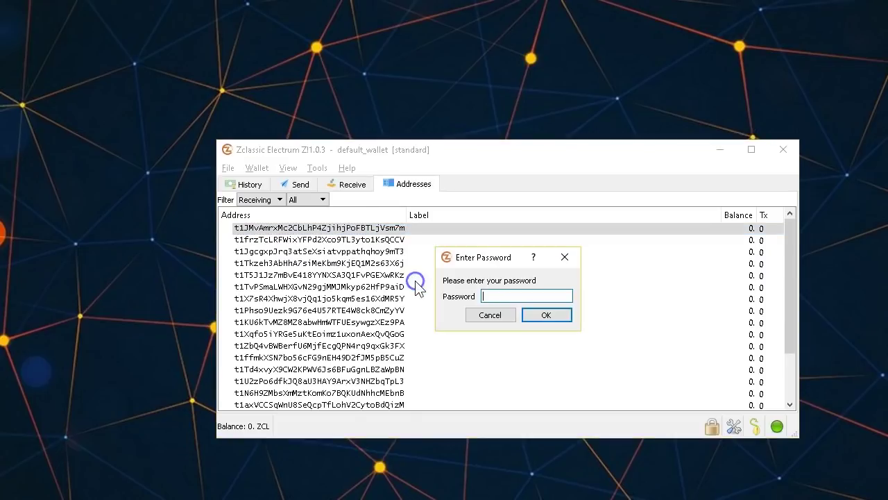
right_click(505, 296)
click(537, 372)
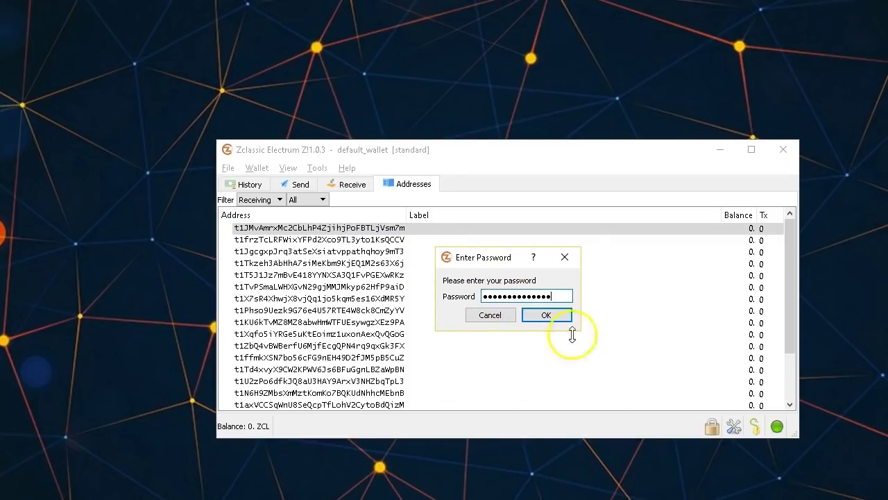
click(561, 319)
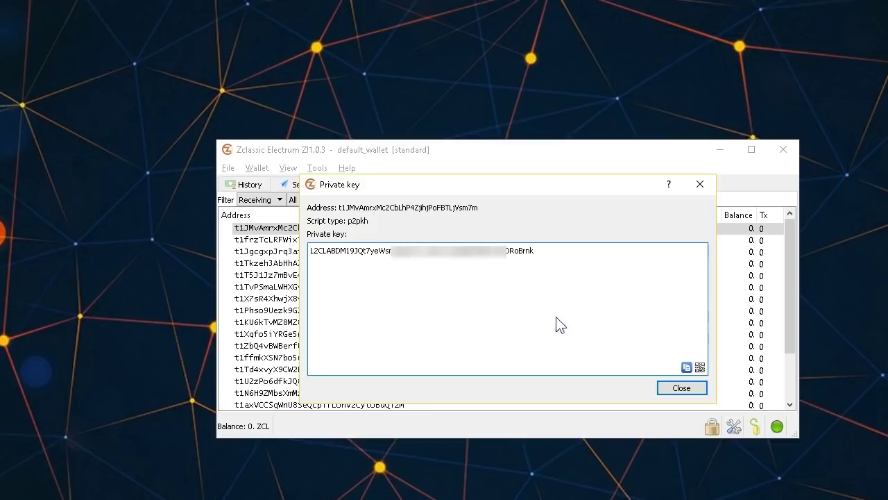